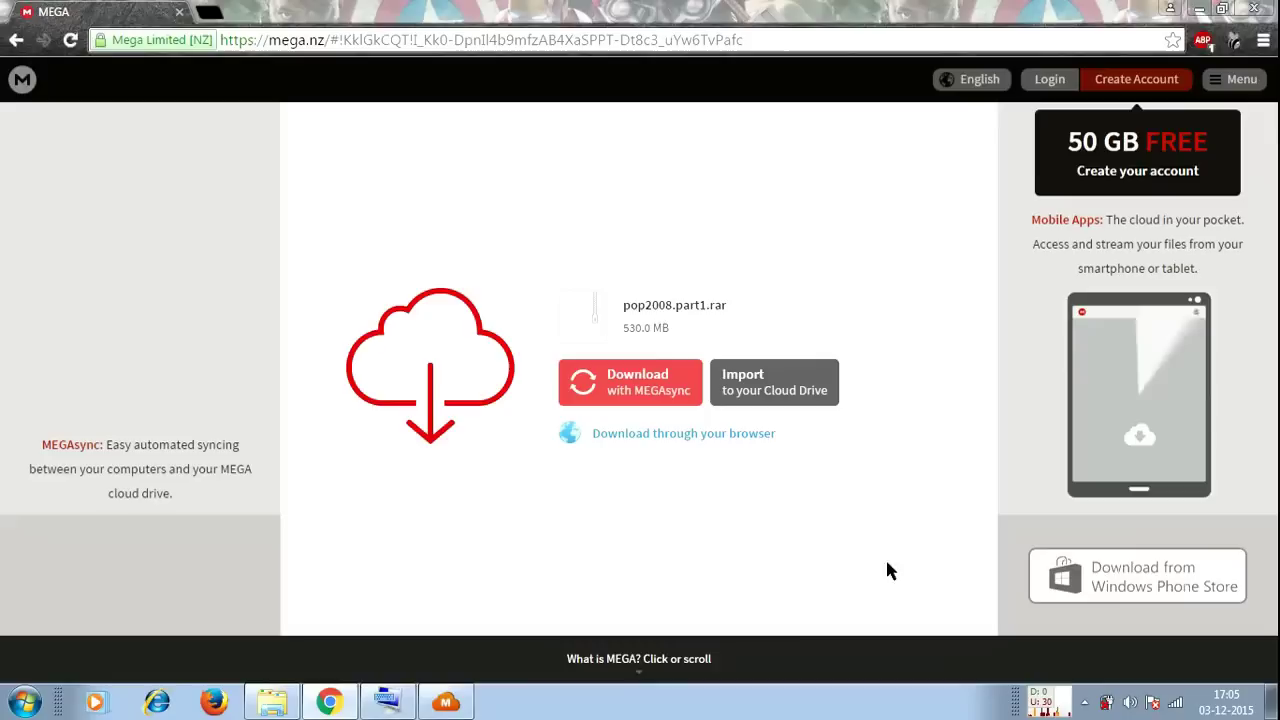
# - Minimize Chrome, setting the pop2008.part1.rar MEGA page aside, to reach MegaDownloader's program folder
pyautogui.click(336, 708)
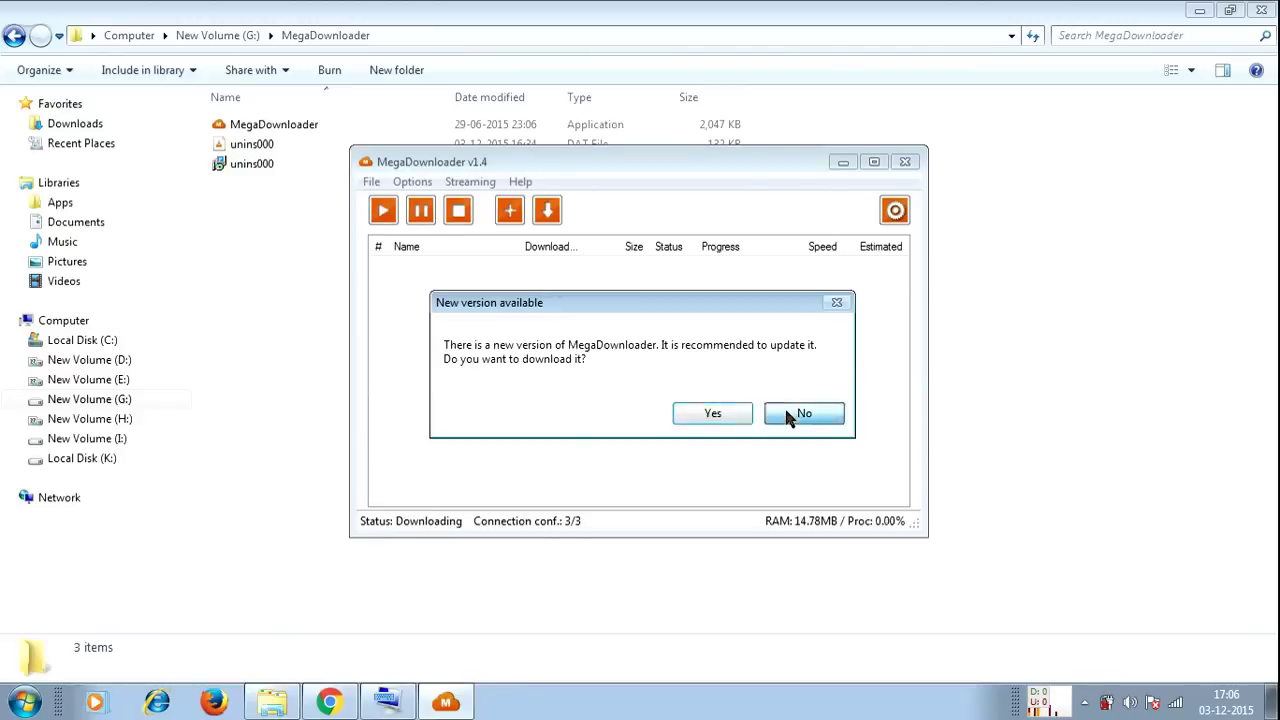
# - Decline the v1.4 update and uncheck 'Start downloading when application starts' in Configuration
pyautogui.click(786, 416)
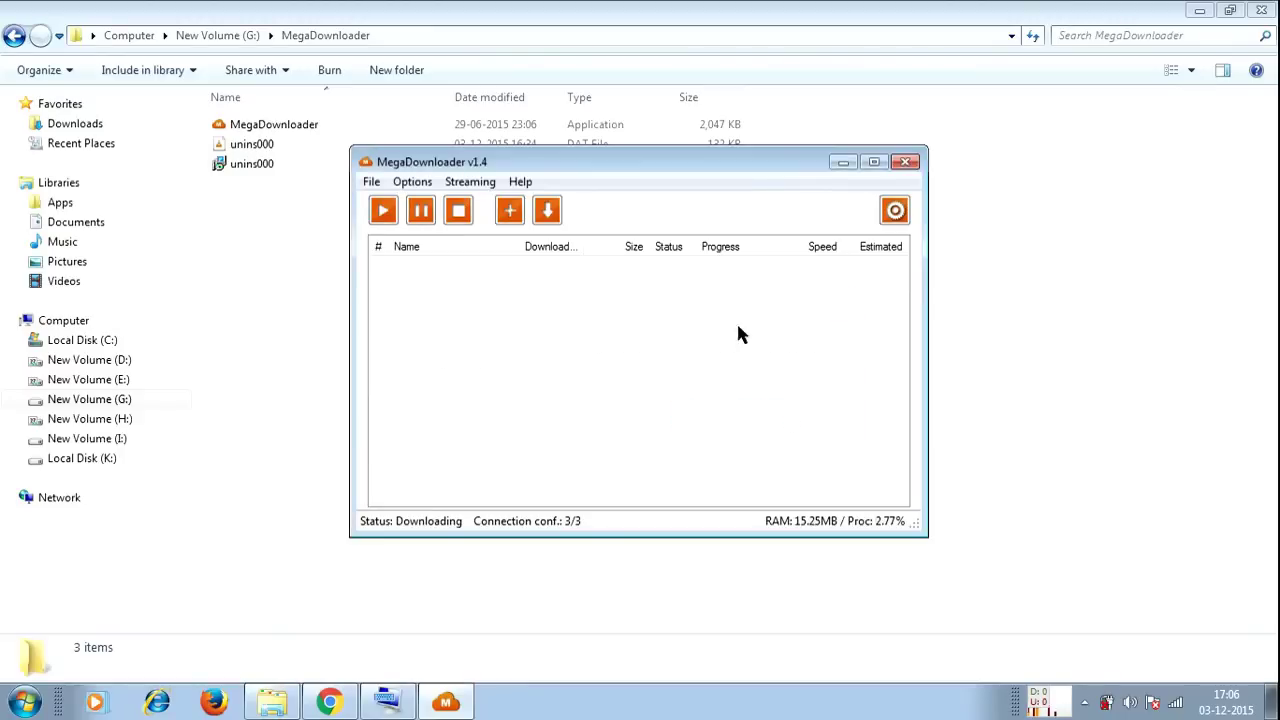
pyautogui.click(901, 212)
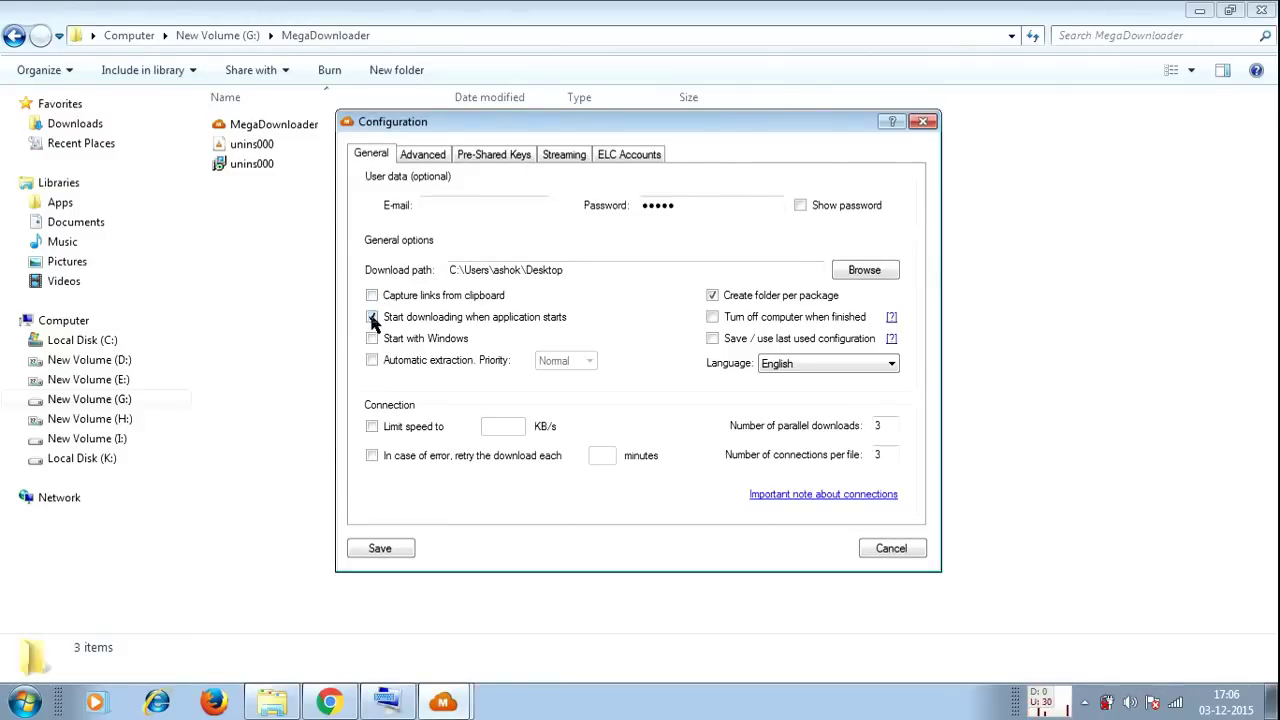
pyautogui.click(371, 317)
# - Check 'Use streaming server' on the Streaming tab with port 11111, and save the configuration
pyautogui.click(558, 157)
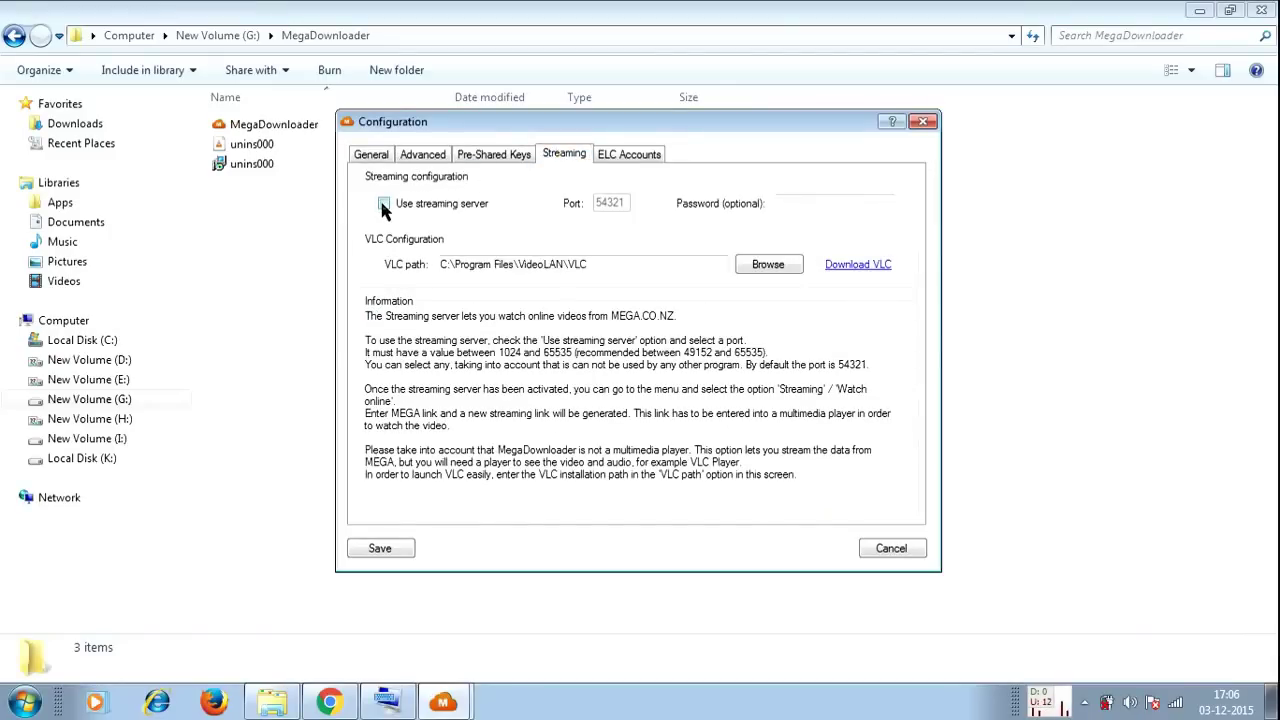
pyautogui.click(383, 204)
pyautogui.write('1')
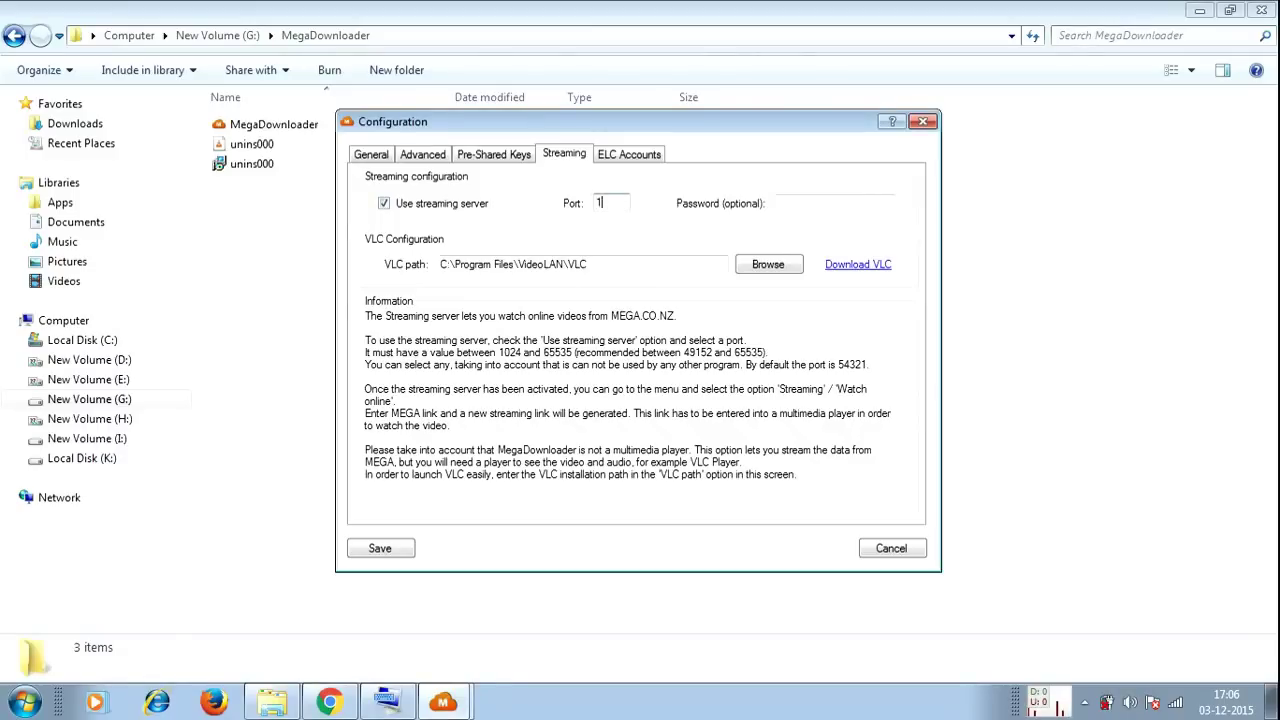
pyautogui.write('1111')
pyautogui.click(386, 549)
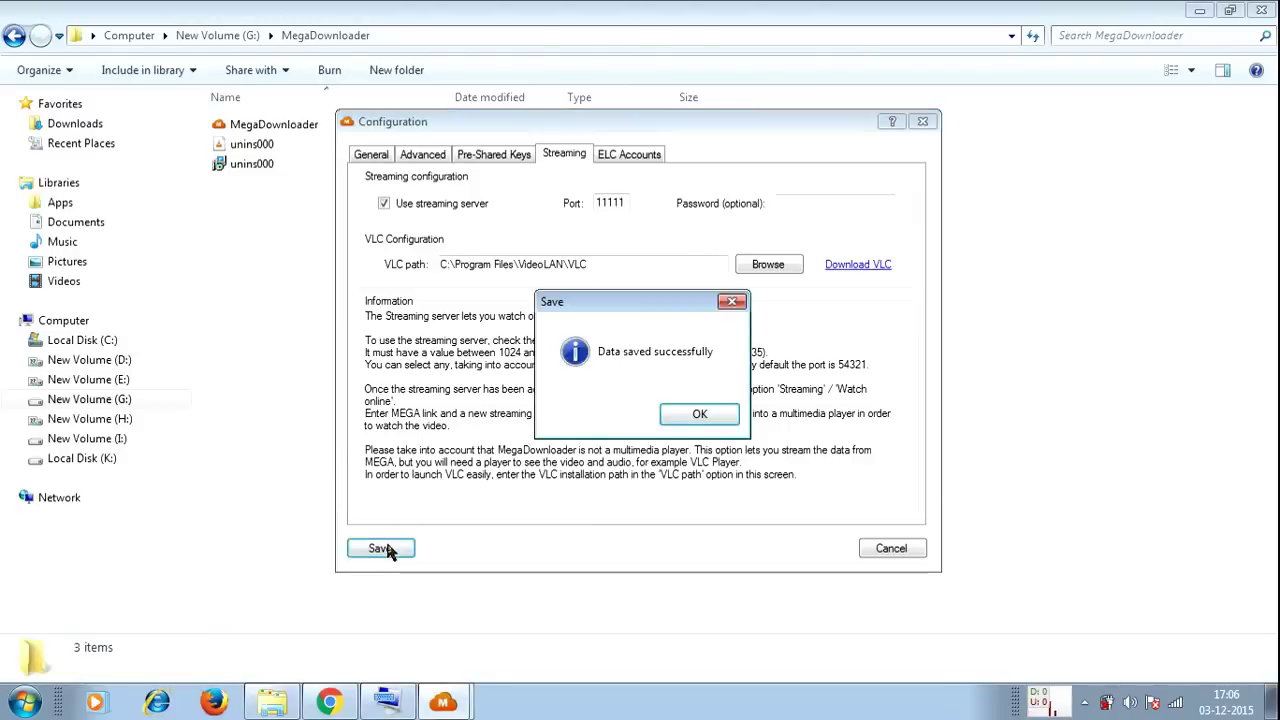
pyautogui.click(706, 416)
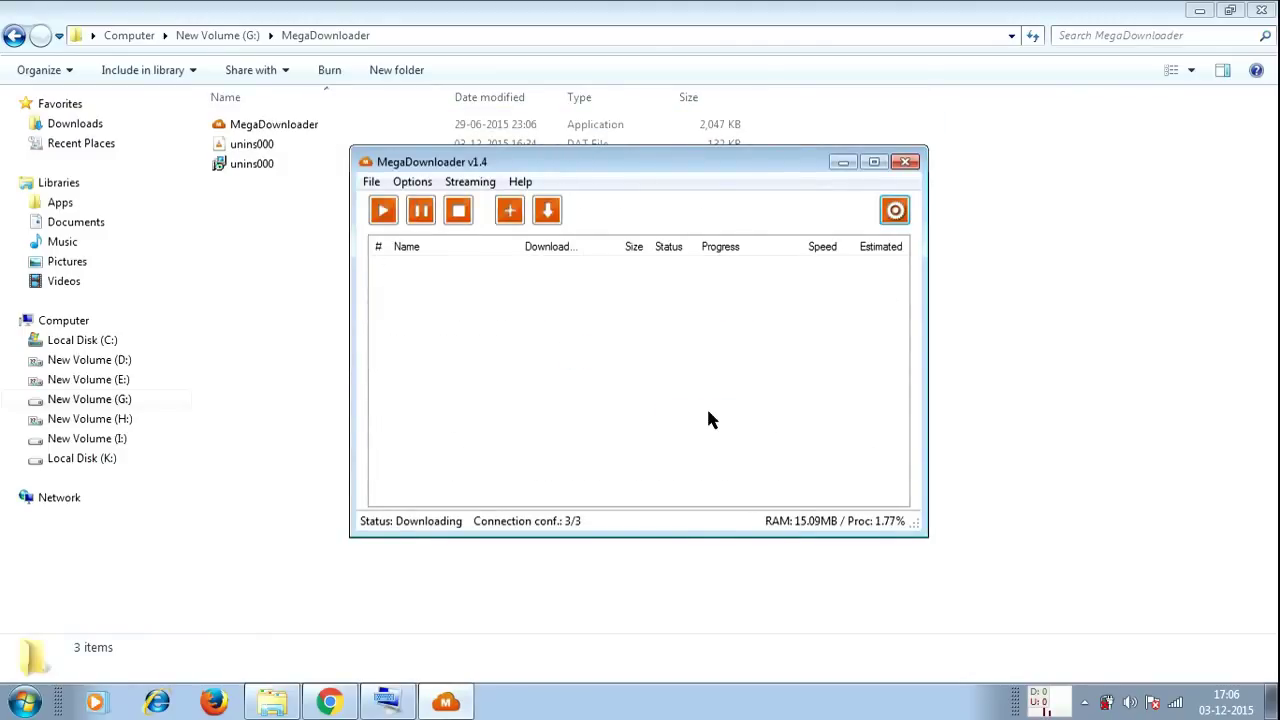
# - Open Streaming > Manage Library at localhost:11111, start a New entry, then return to the MEGA tab
pyautogui.click(460, 182)
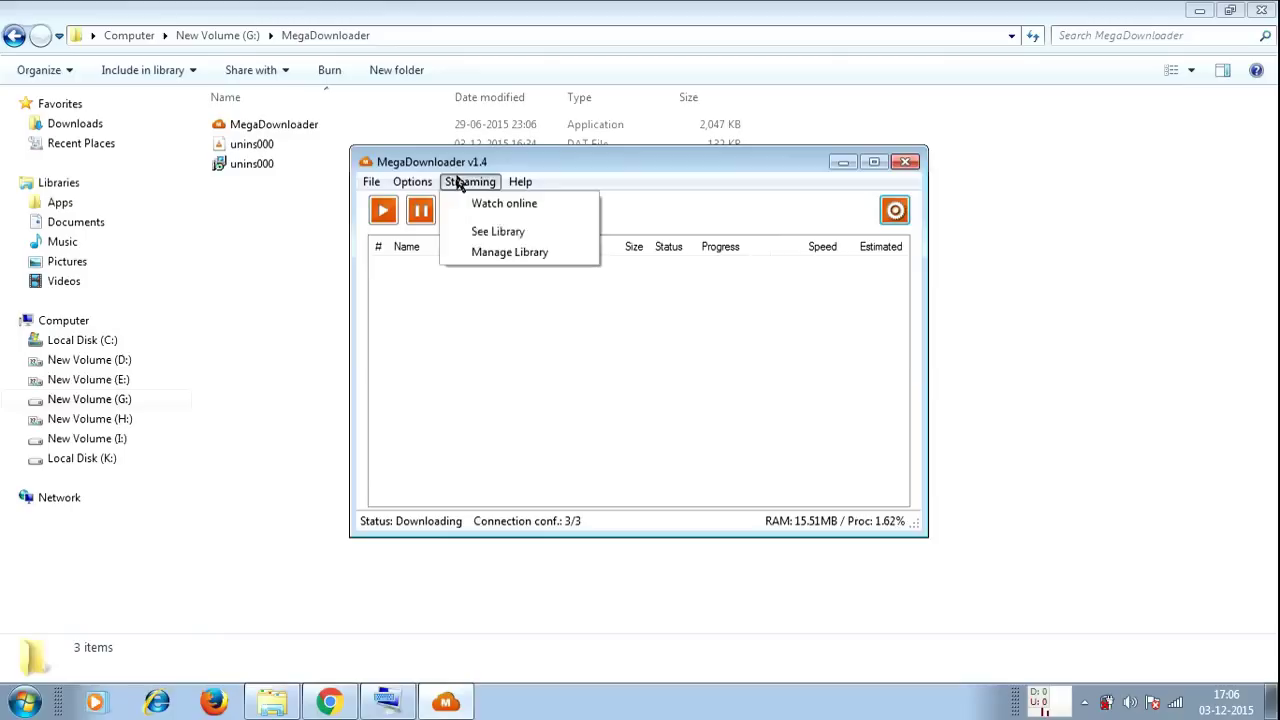
pyautogui.click(490, 253)
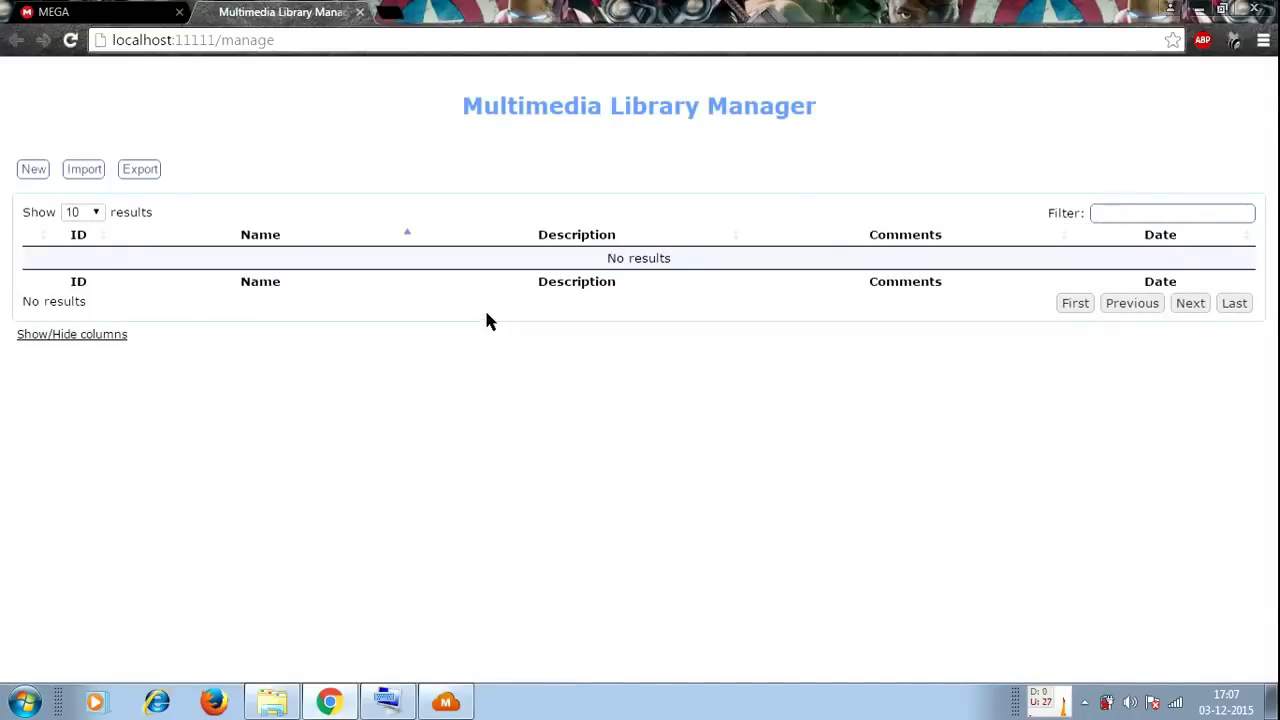
pyautogui.click(337, 260)
pyautogui.click(36, 172)
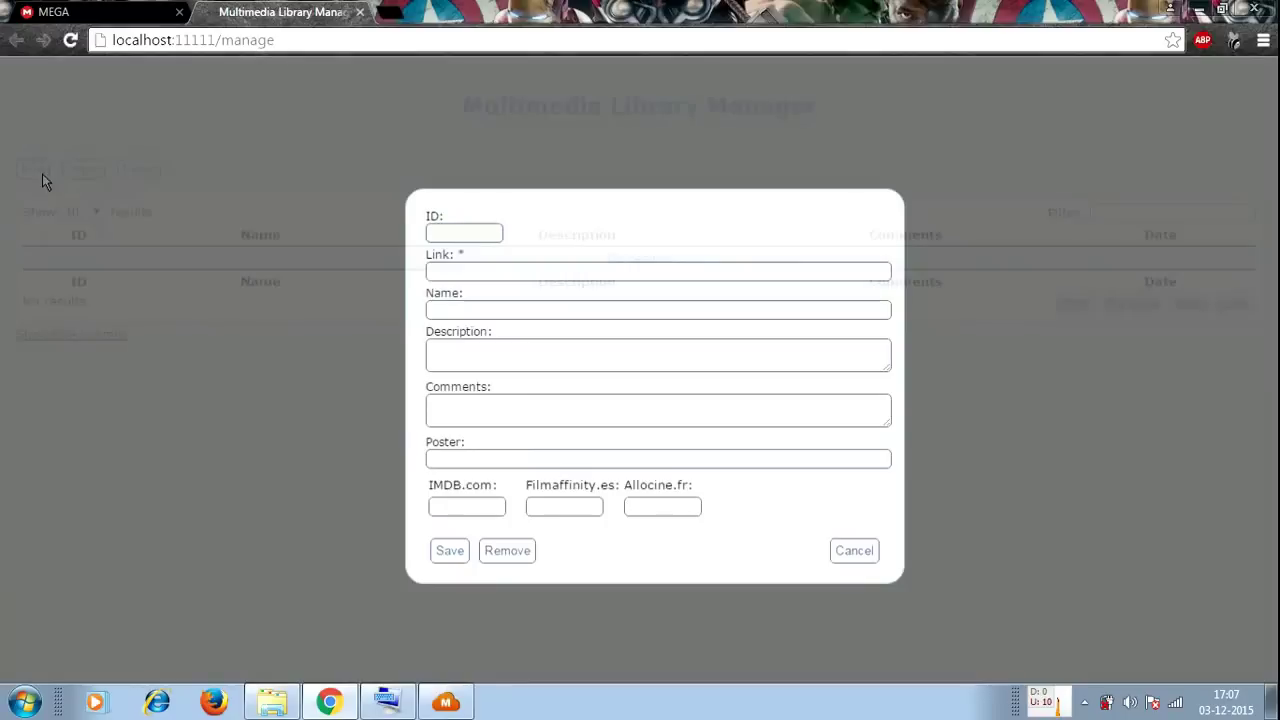
pyautogui.click(100, 12)
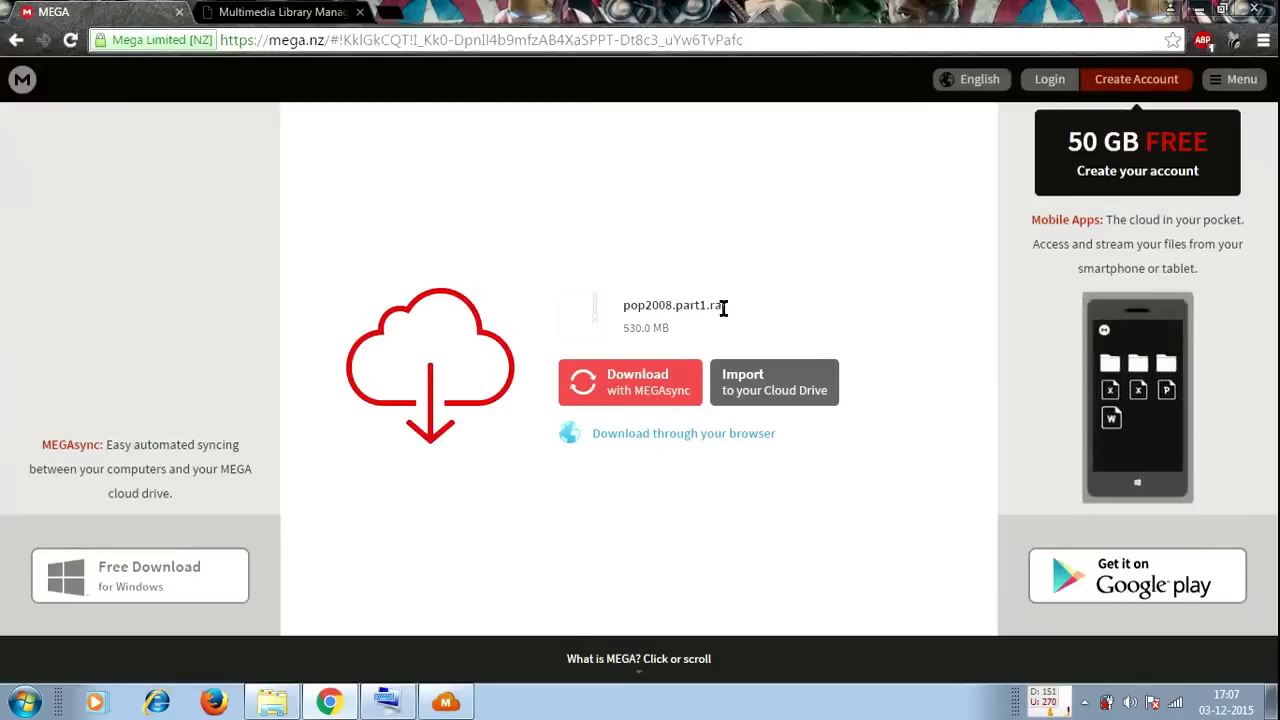
# - Copy the pop2008.part1.rar MEGA page URL from the address bar
pyautogui.click(770, 37)
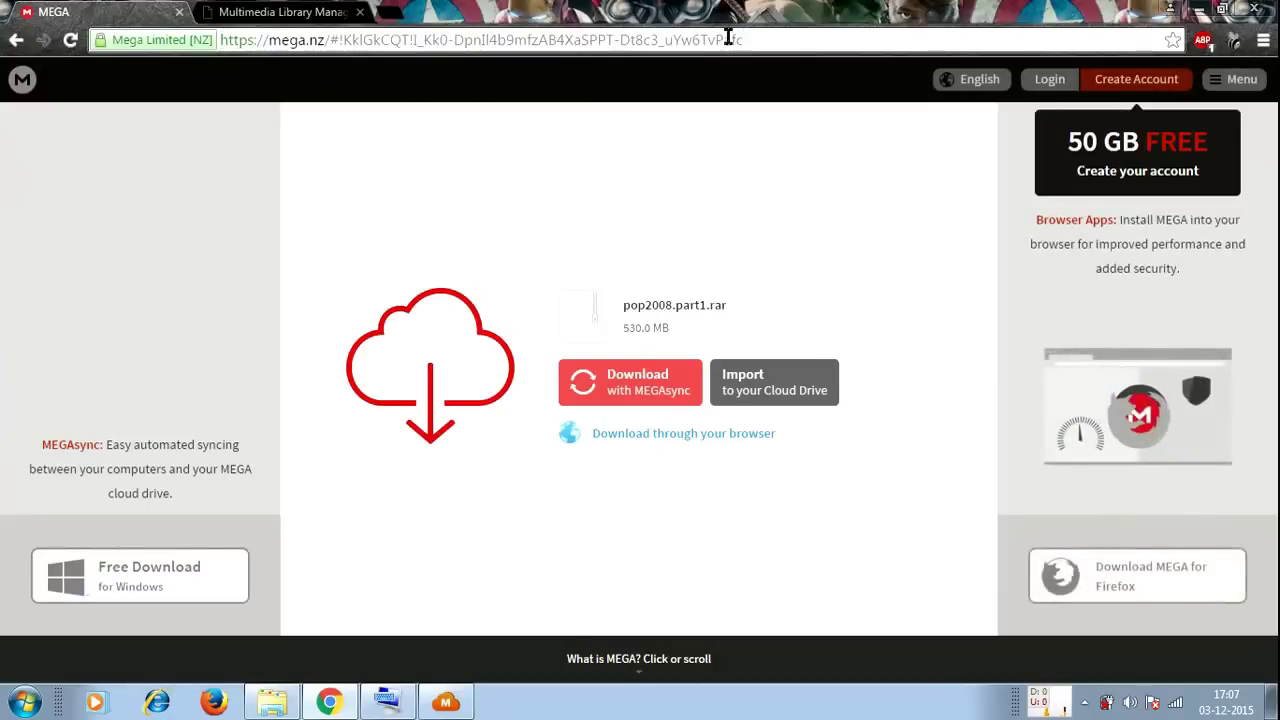
pyautogui.moveTo(770, 37); pyautogui.dragTo(205, 39)
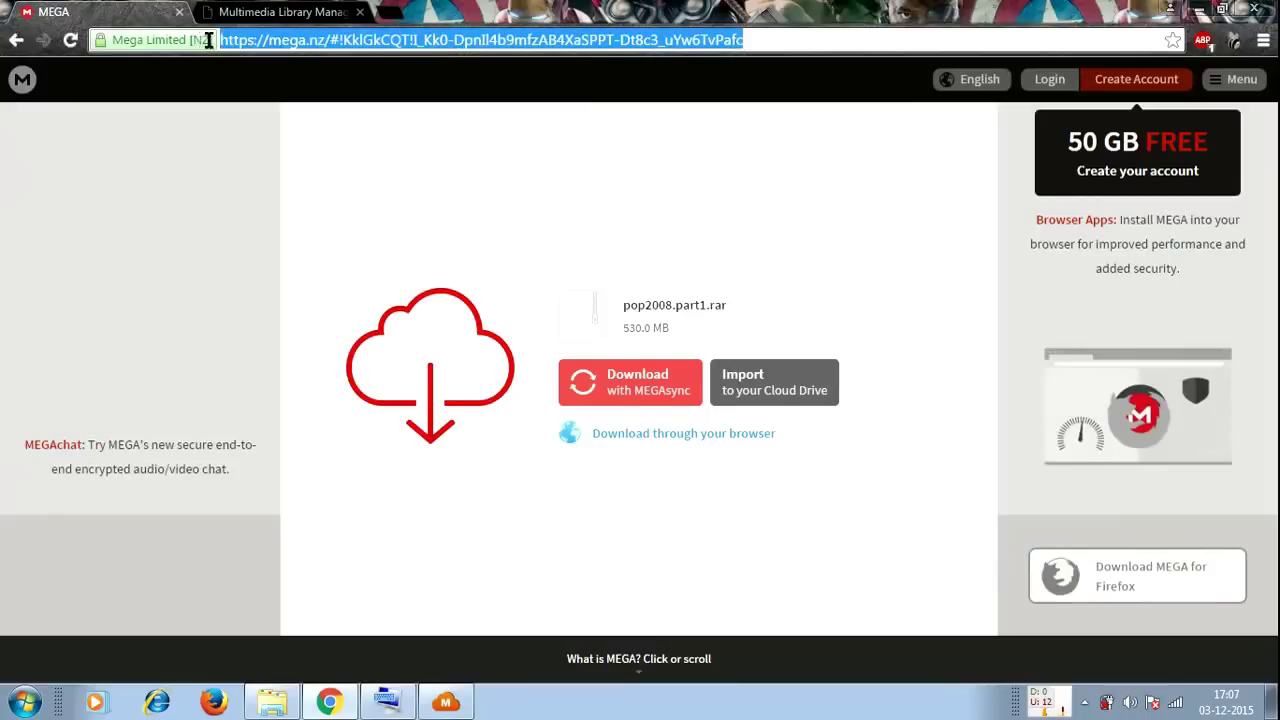
pyautogui.rightClick(240, 43)
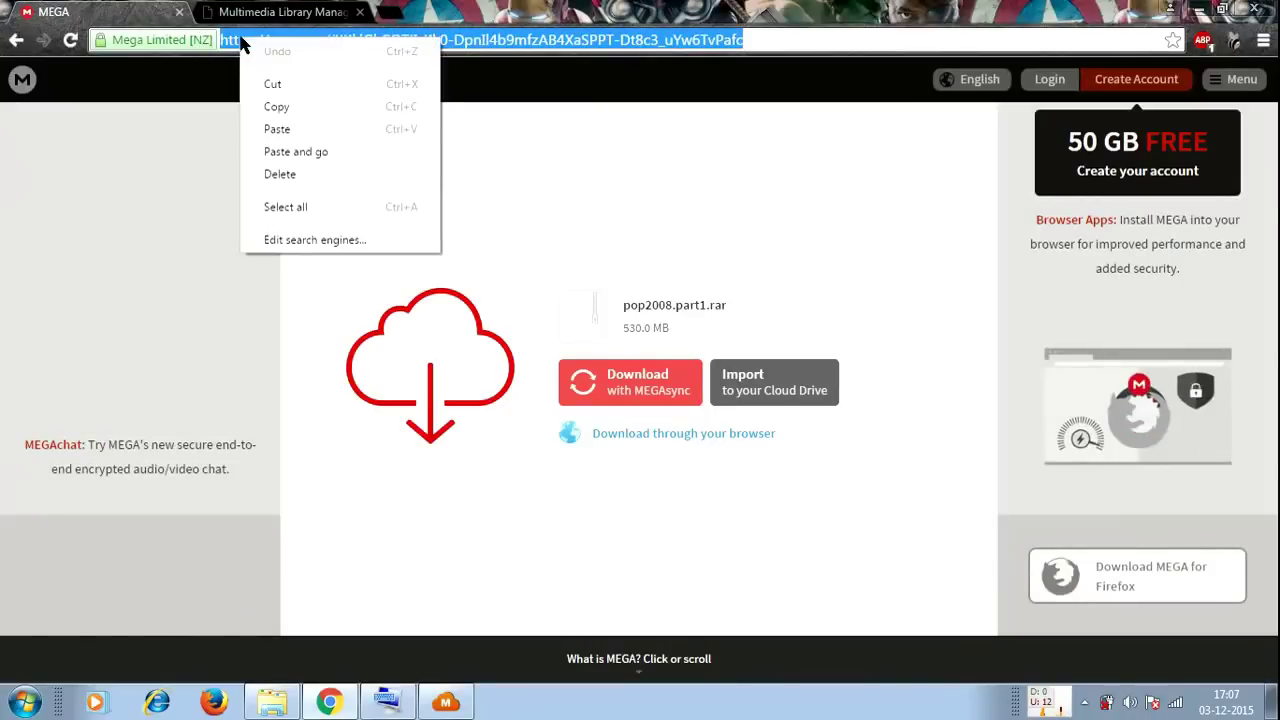
pyautogui.click(276, 106)
# - Paste the MEGA link into the Link field, name the entry prt1, and save it
pyautogui.hotkey('ctrl', 'Tab')
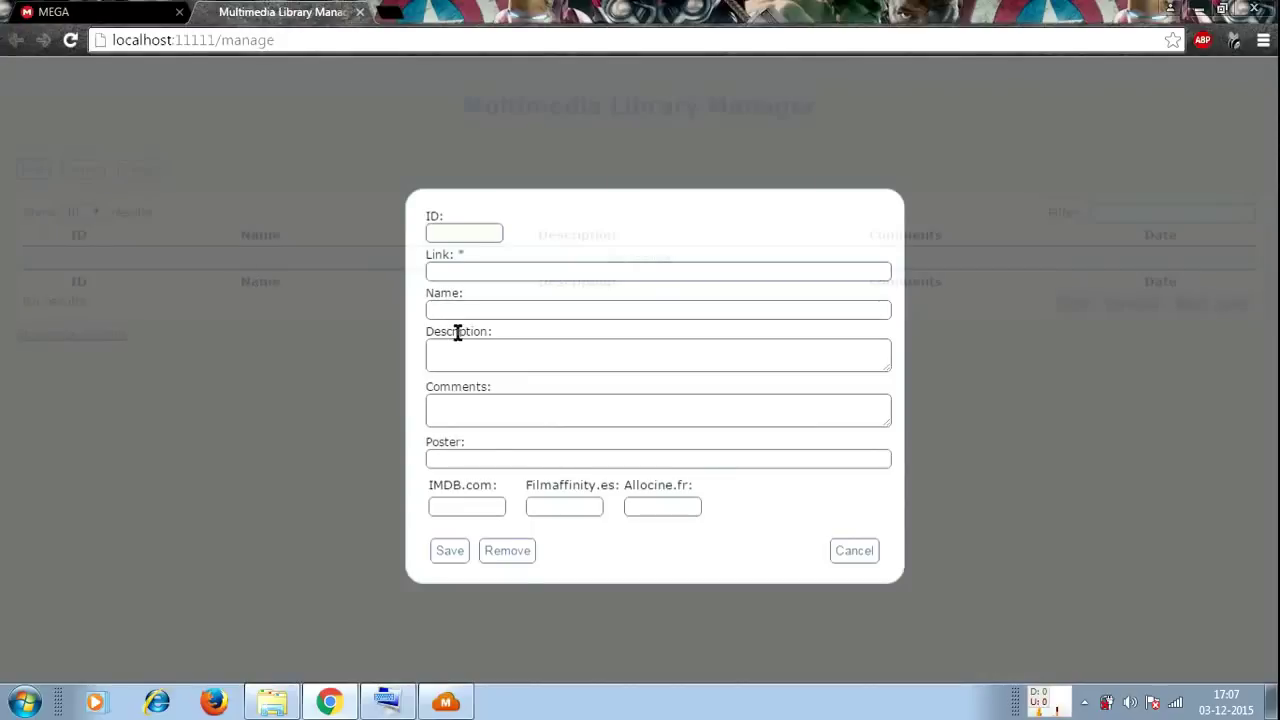
pyautogui.click(463, 273)
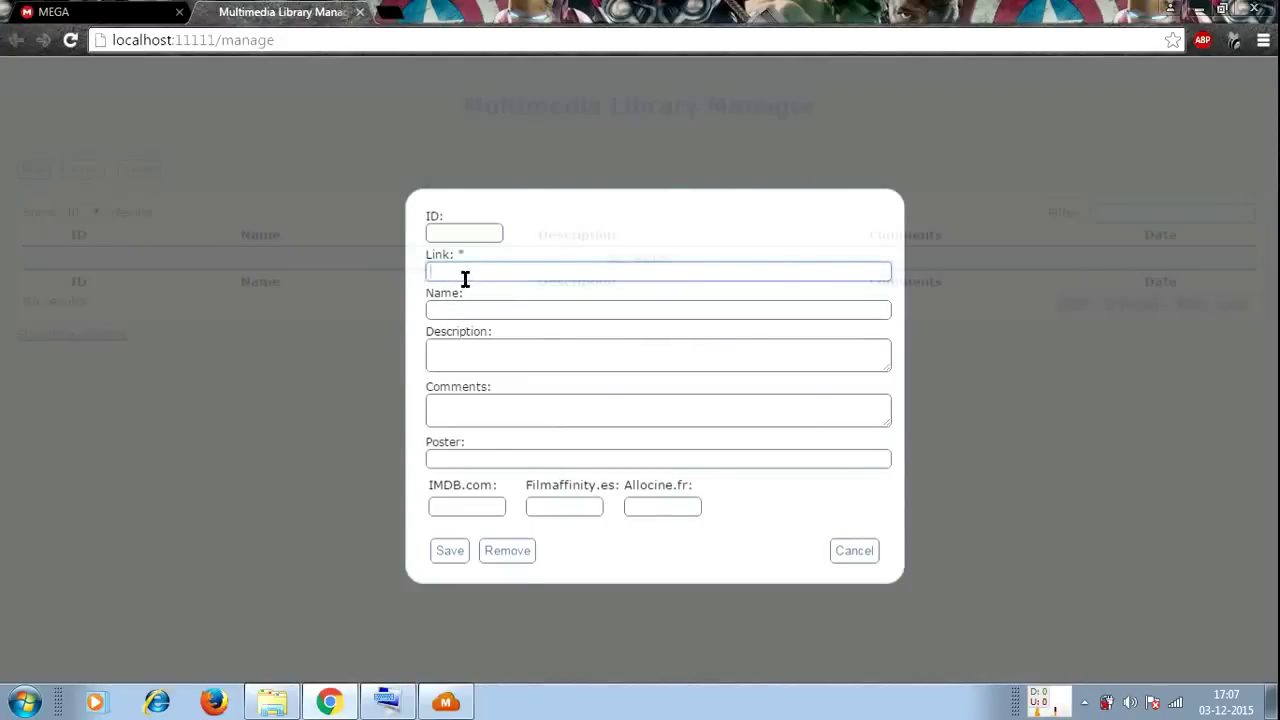
pyautogui.hotkey('ctrl', 'v')
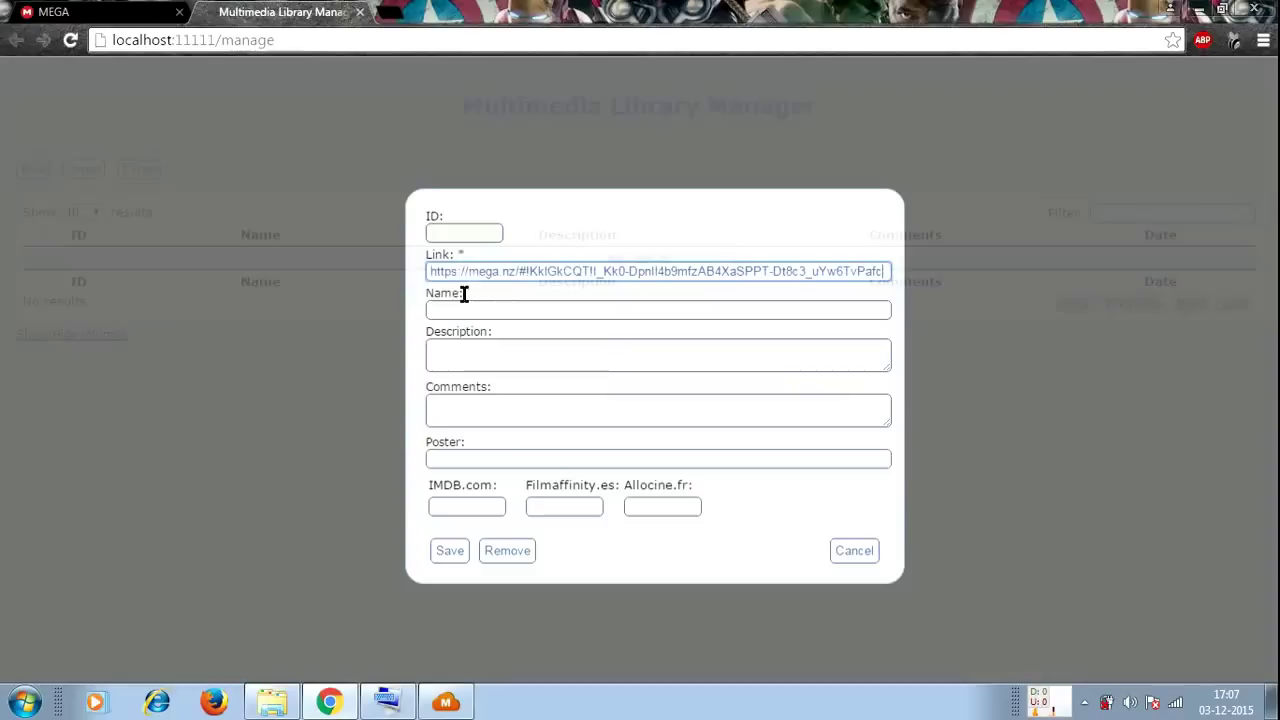
pyautogui.click(466, 311)
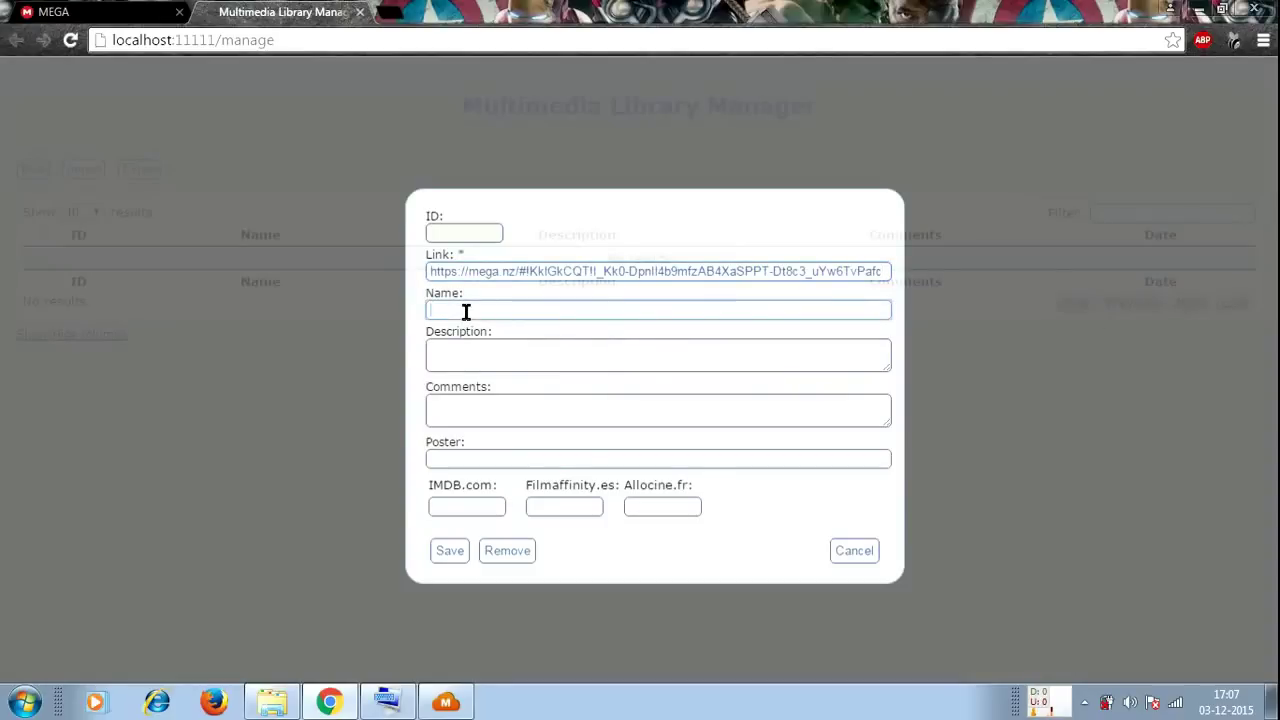
pyautogui.write('p')
pyautogui.write('rt1')
pyautogui.click(450, 550)
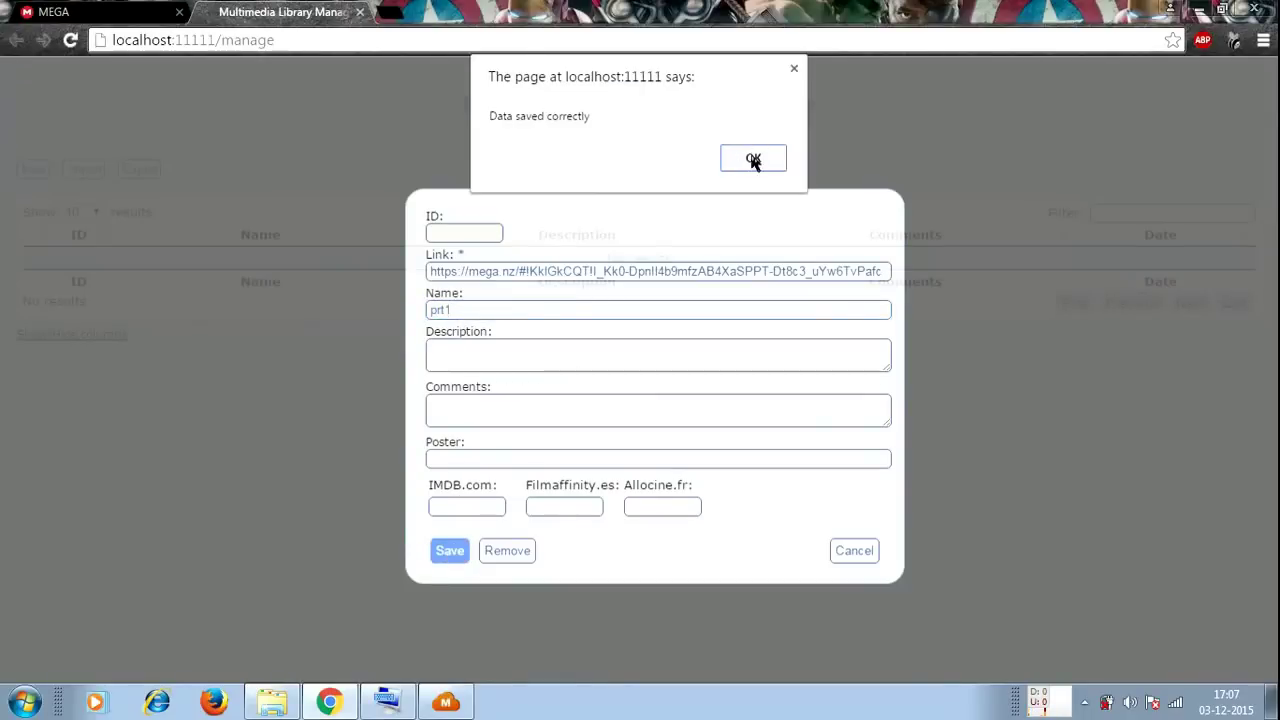
pyautogui.click(753, 160)
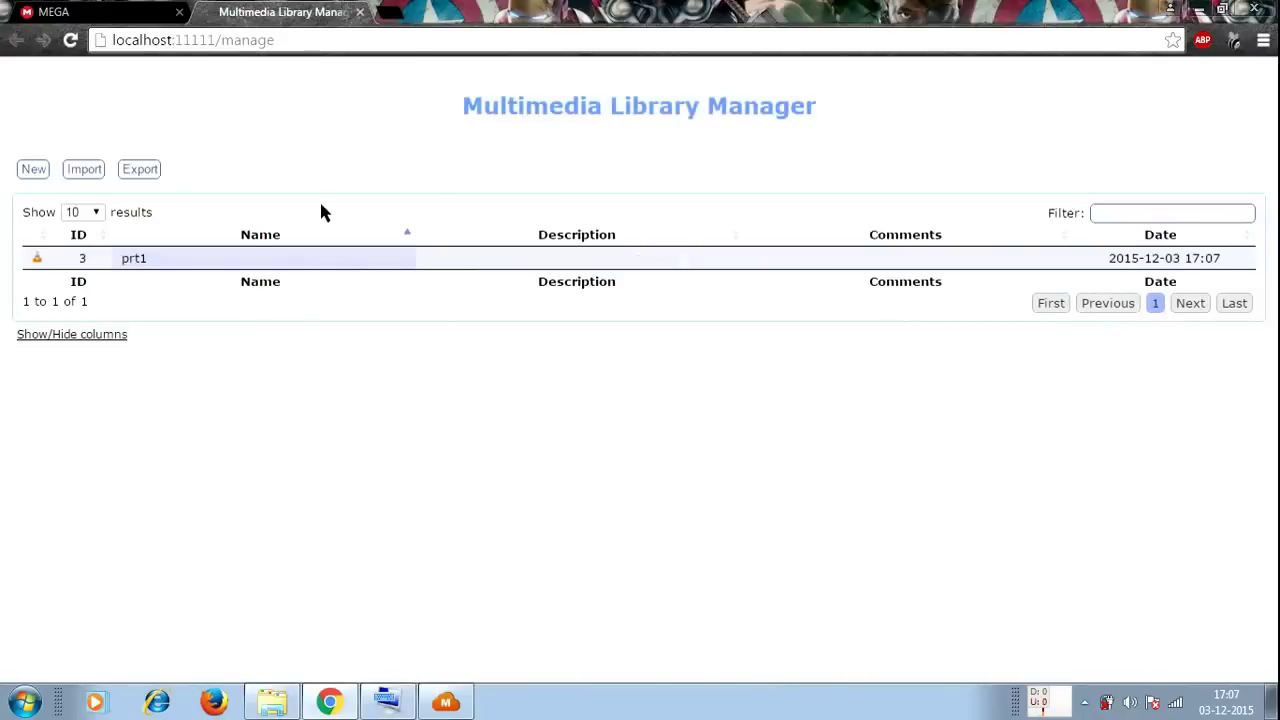
# - Restore MegaDownloader and choose Streaming > See Library to view the prt1 tile
pyautogui.click(447, 703)
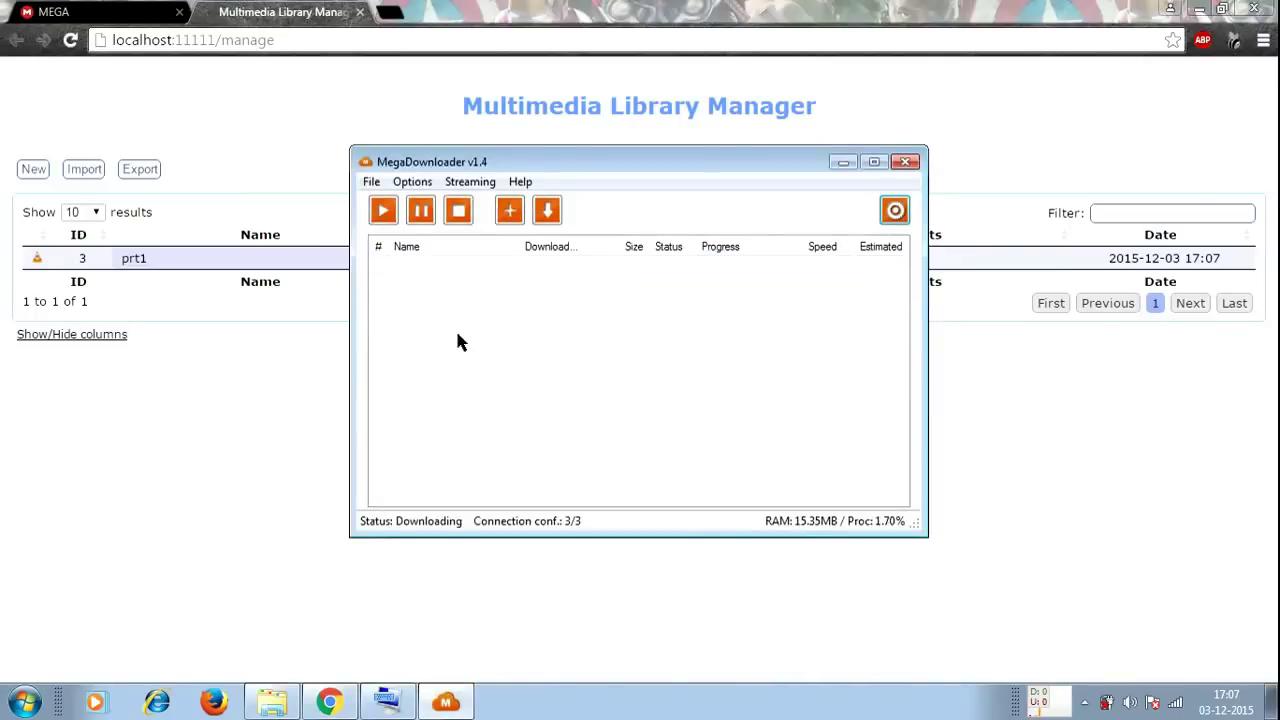
pyautogui.click(472, 183)
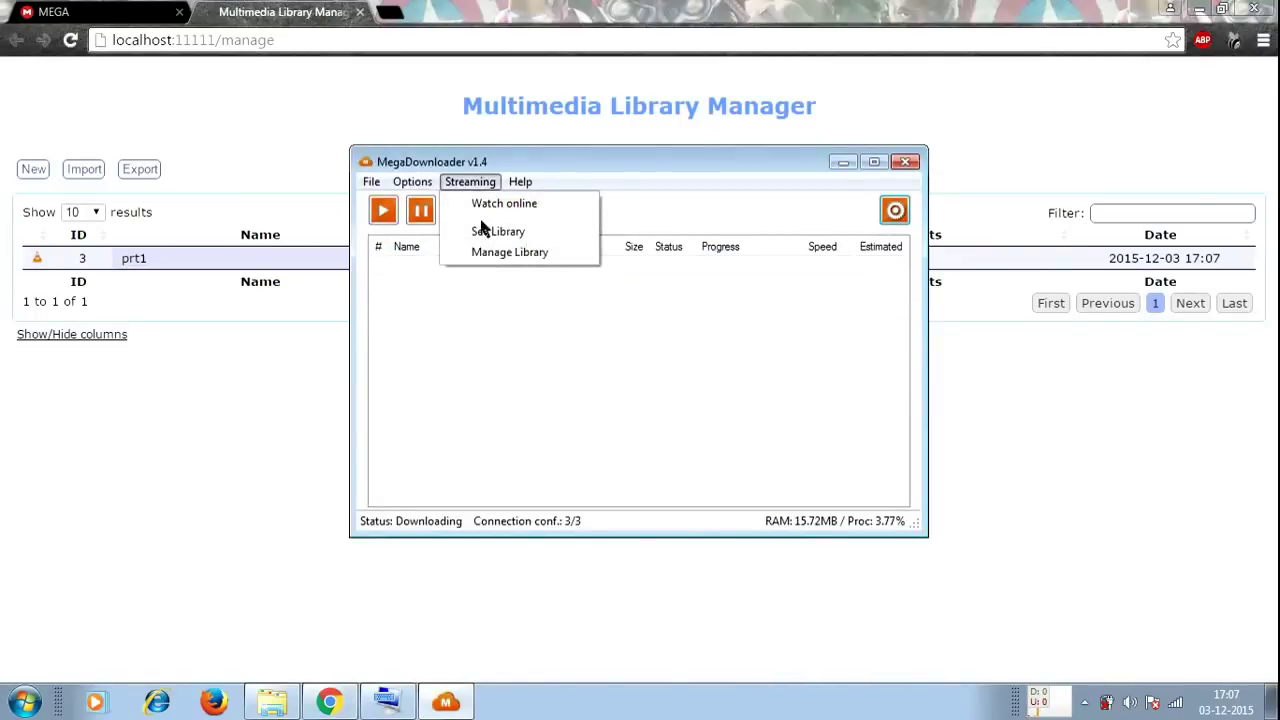
pyautogui.click(492, 233)
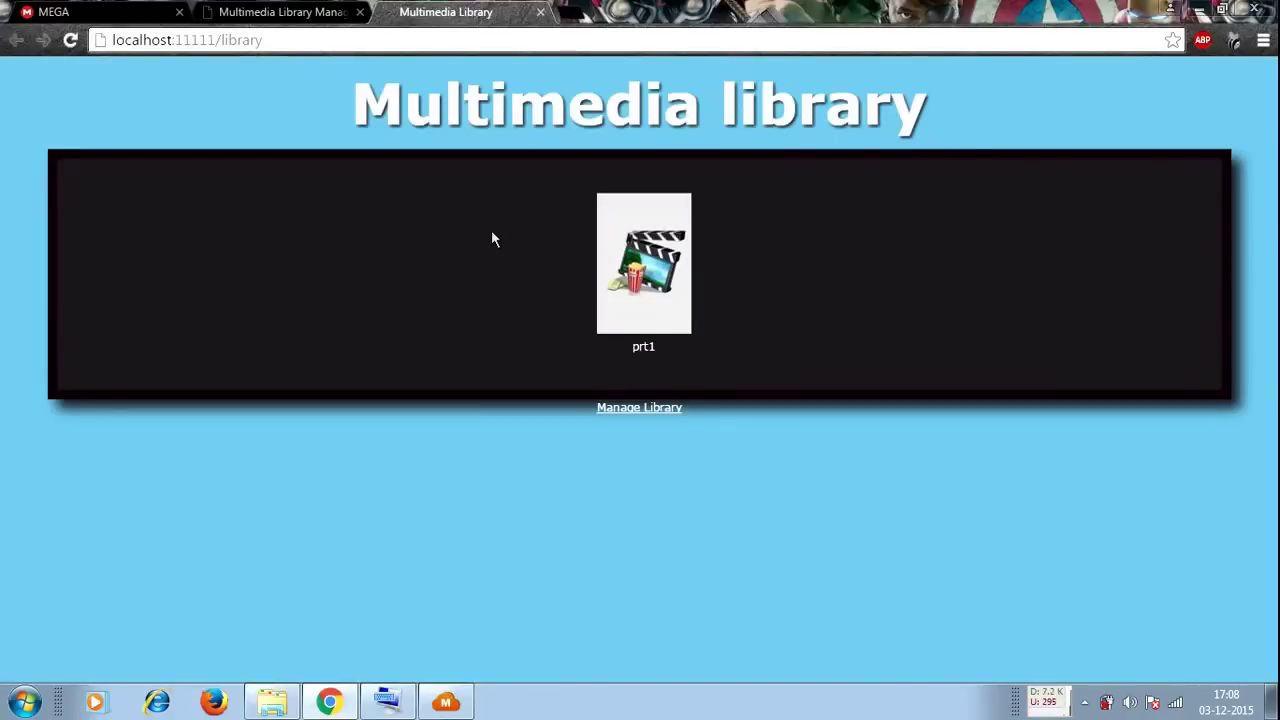
# - Choose Download Video on the prt1 thumbnail to get the pop2008.part1.rar (530 MB) download prompt
pyautogui.click(664, 255)
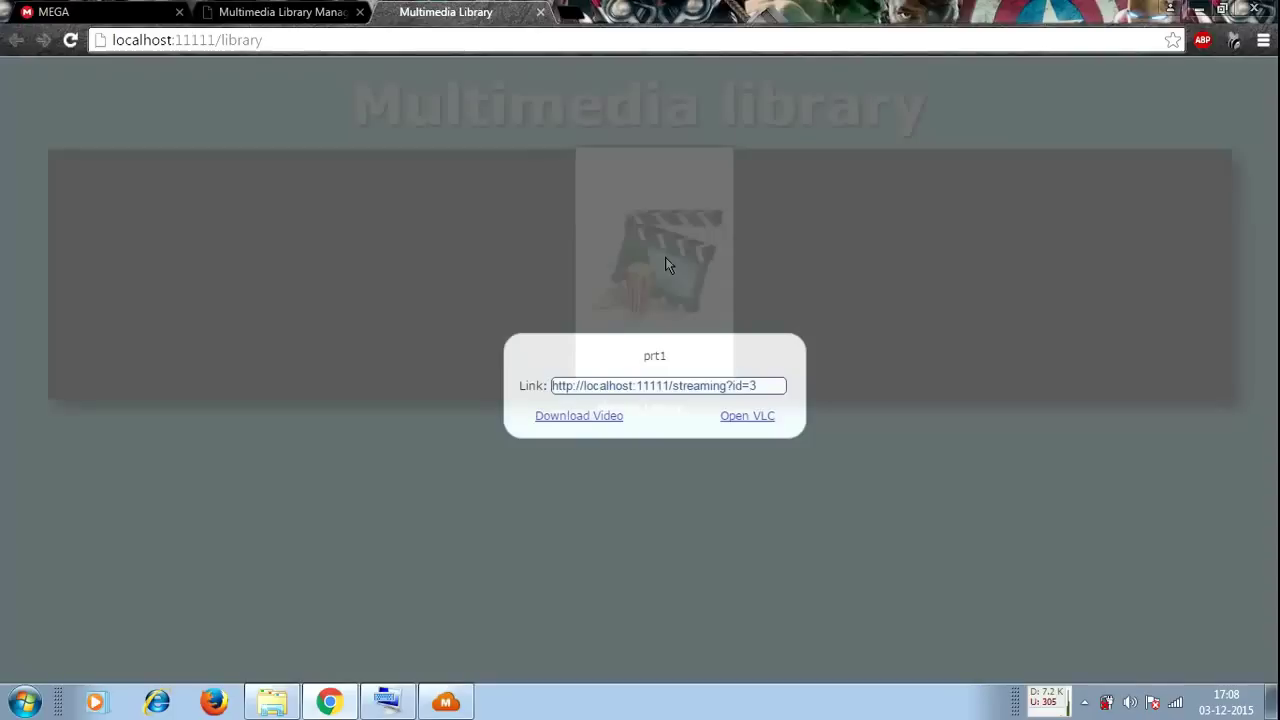
pyautogui.click(600, 416)
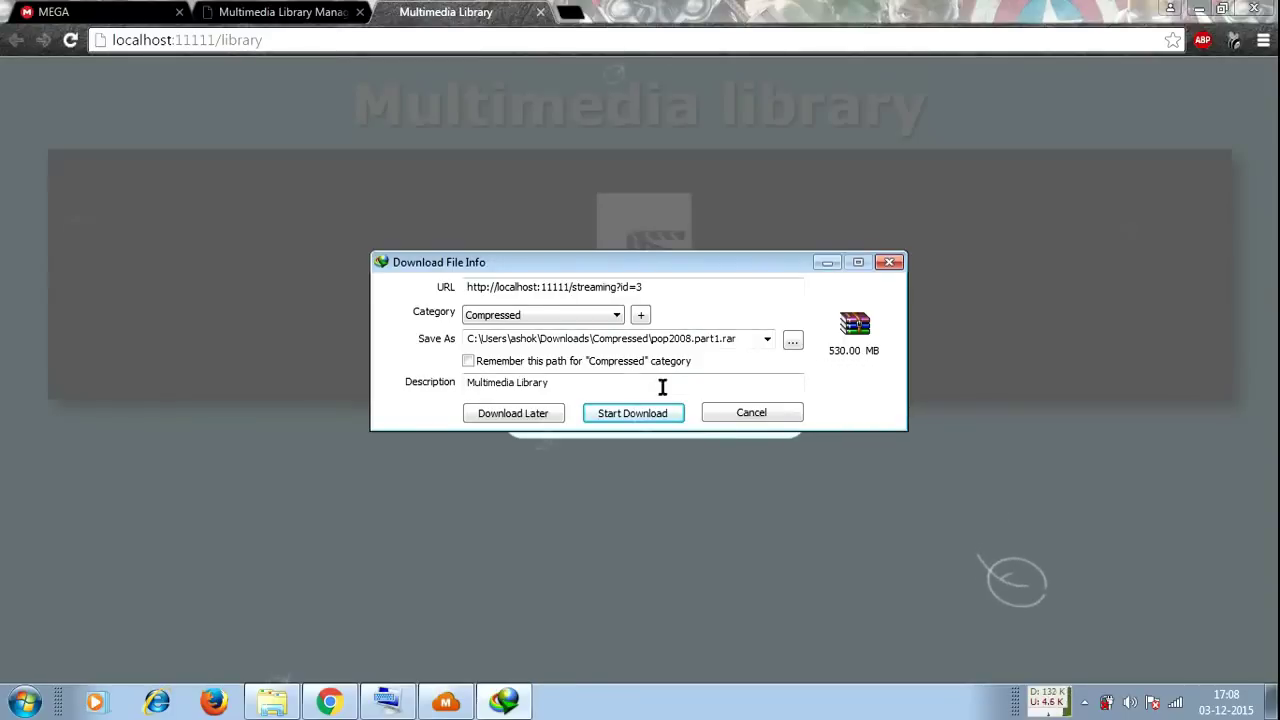
# - Bring IDM's Download File Info window forward and start downloading pop2008.part1.rar
pyautogui.click(67, 8)
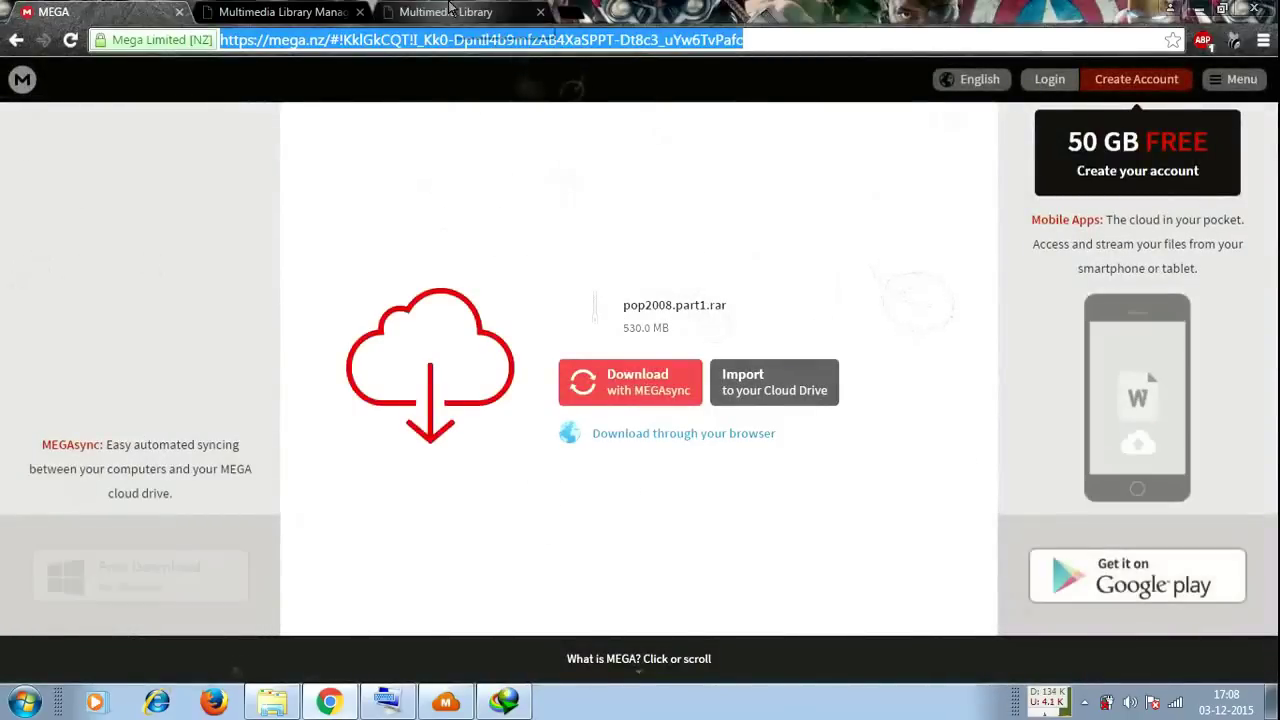
pyautogui.click(497, 708)
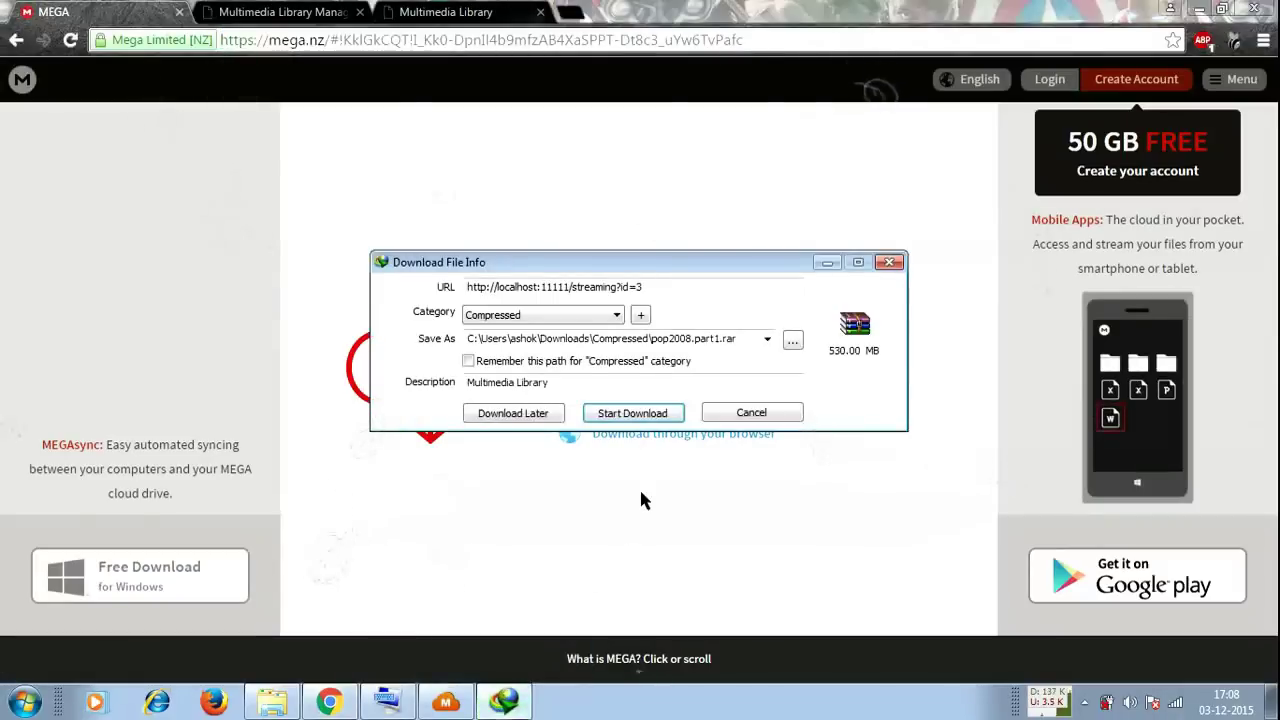
pyautogui.click(643, 418)
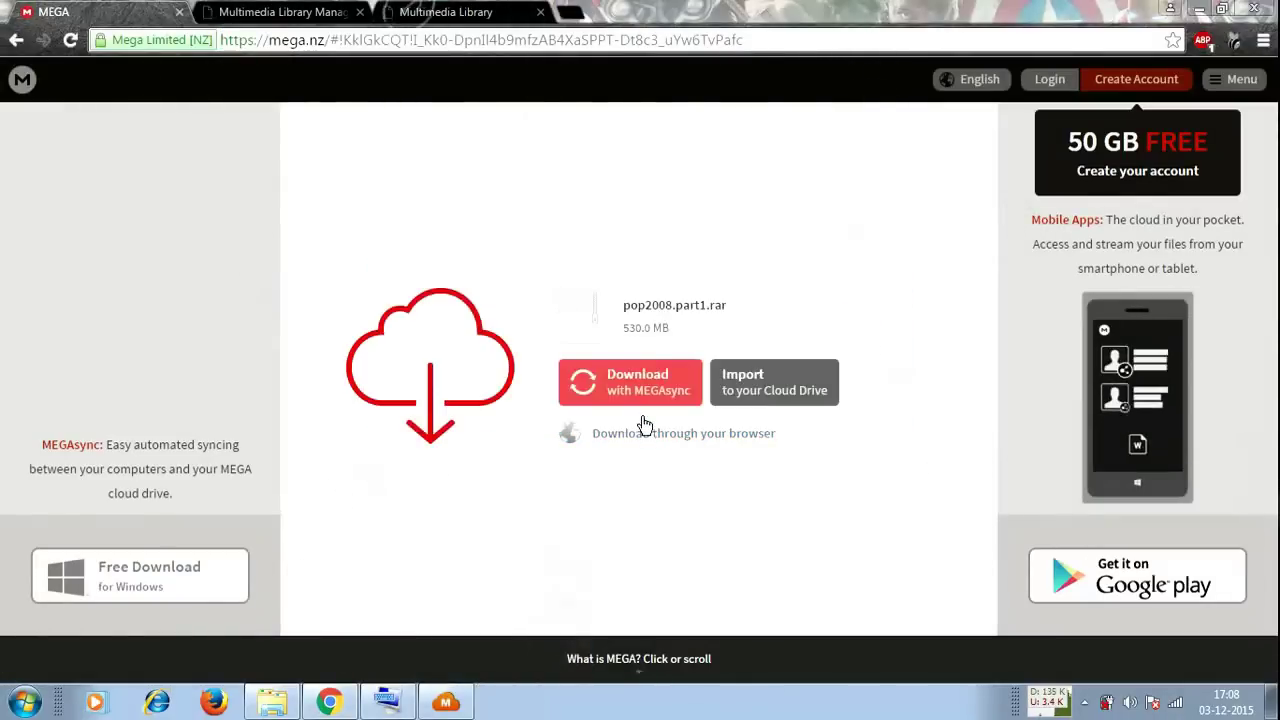